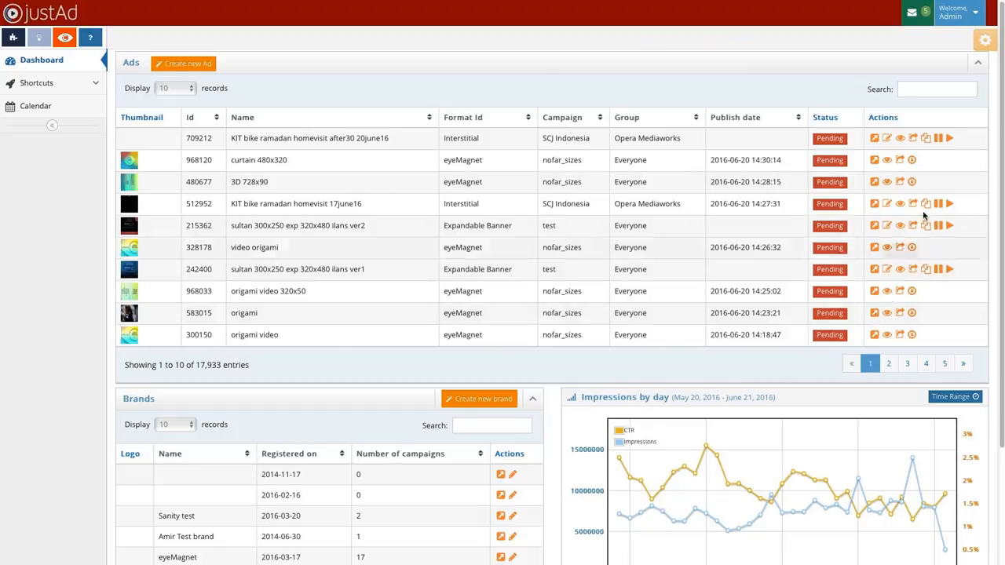
- Turn off Designer mode and look over the dashboard's ads, brands and impressions charts
left_click(985, 42)
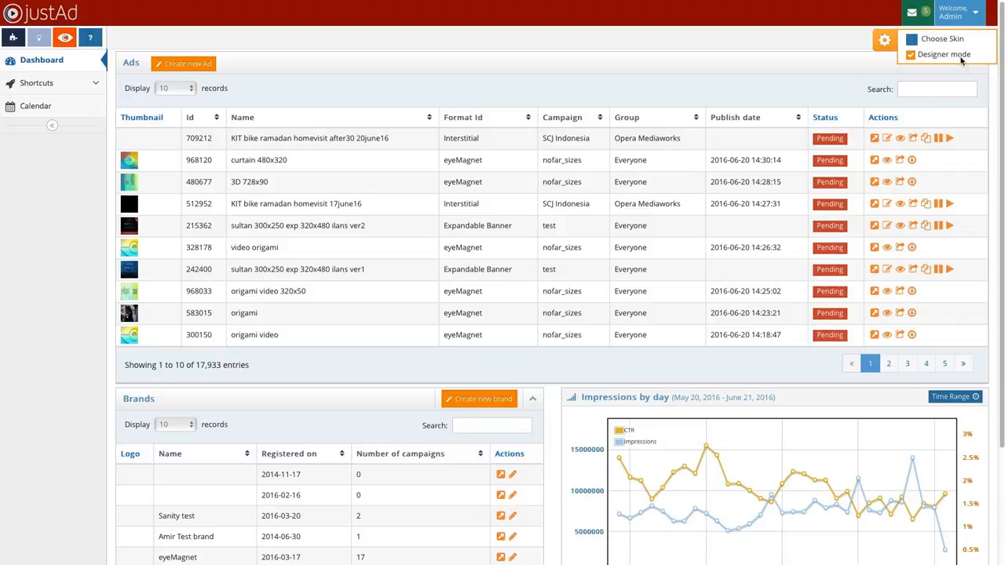
left_click(912, 56)
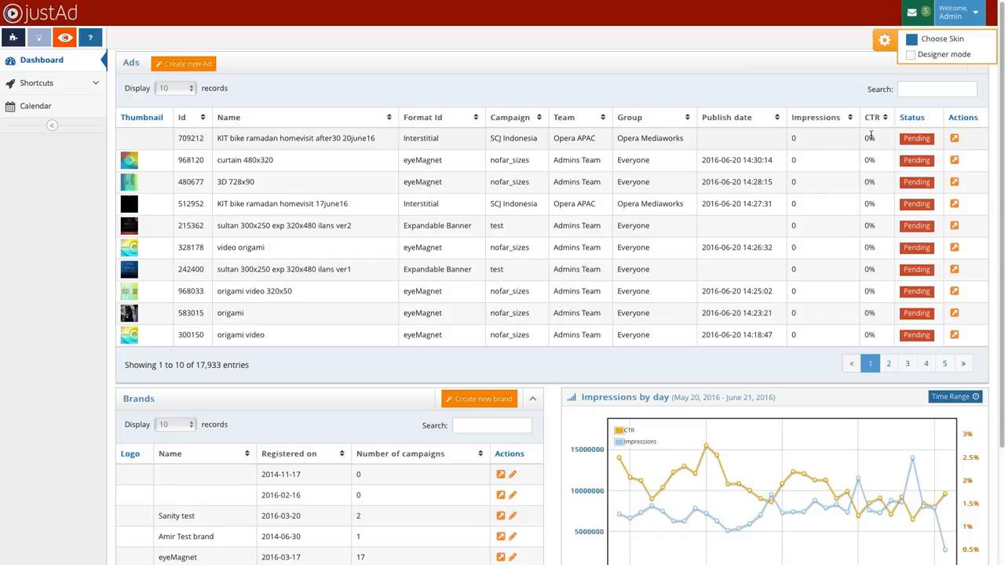
scroll(742, 407, "down", 3)
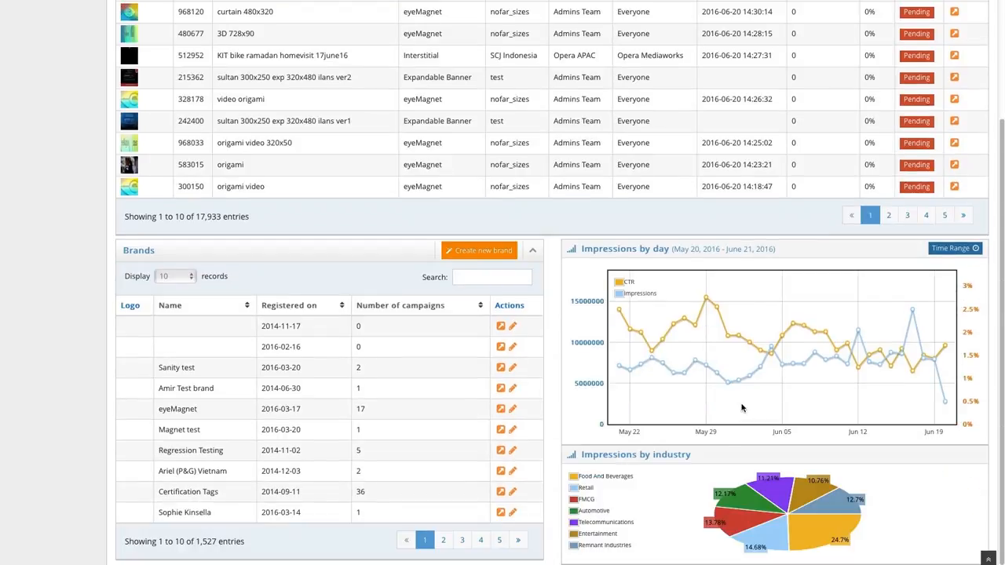
scroll(704, 397, "up", 3)
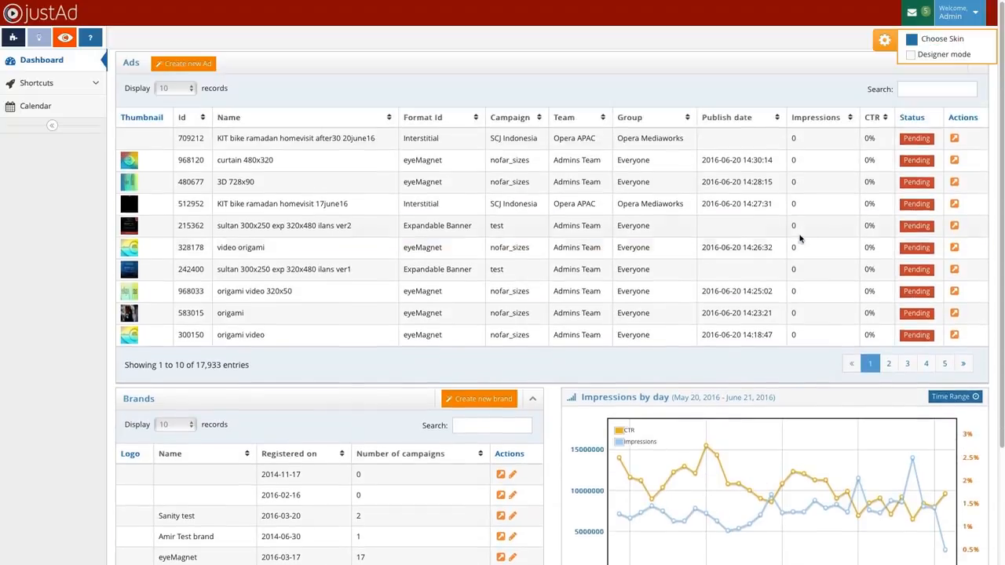
- Search the ads for "Dadisms" and open the report of the fourth Father's Day Dadisms ad, an Interstitial
left_click(937, 90)
type("Dadisms")
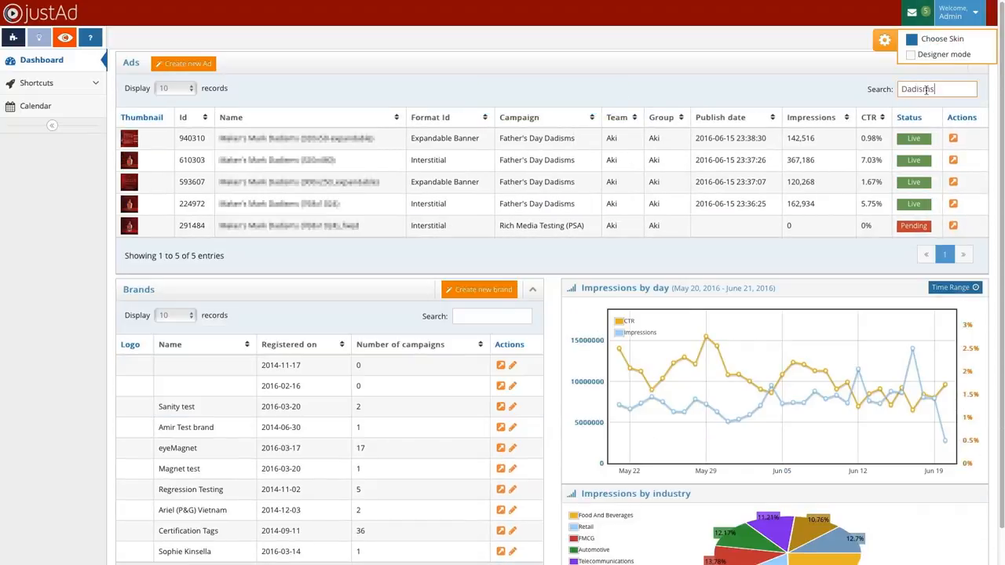
left_click(953, 204)
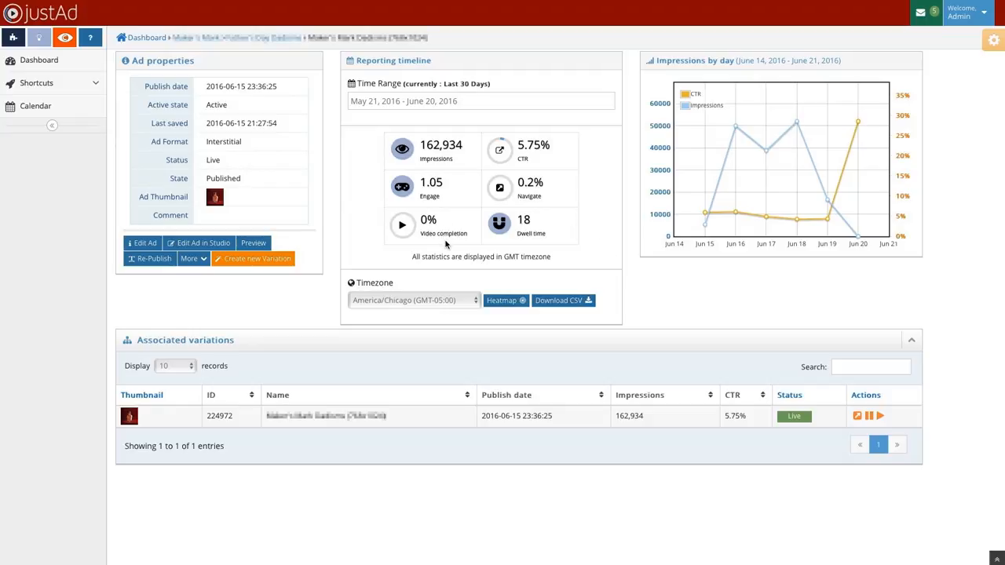
- Examine the ad's video completion and engagement statistics, the preset time ranges and the timezone choices
mouse_move(437, 233)
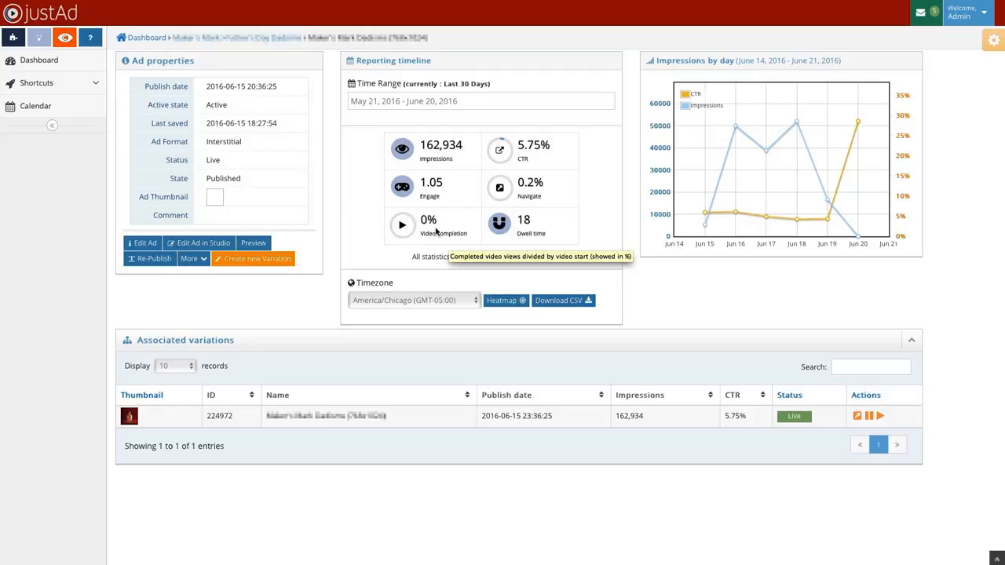
mouse_move(431, 186)
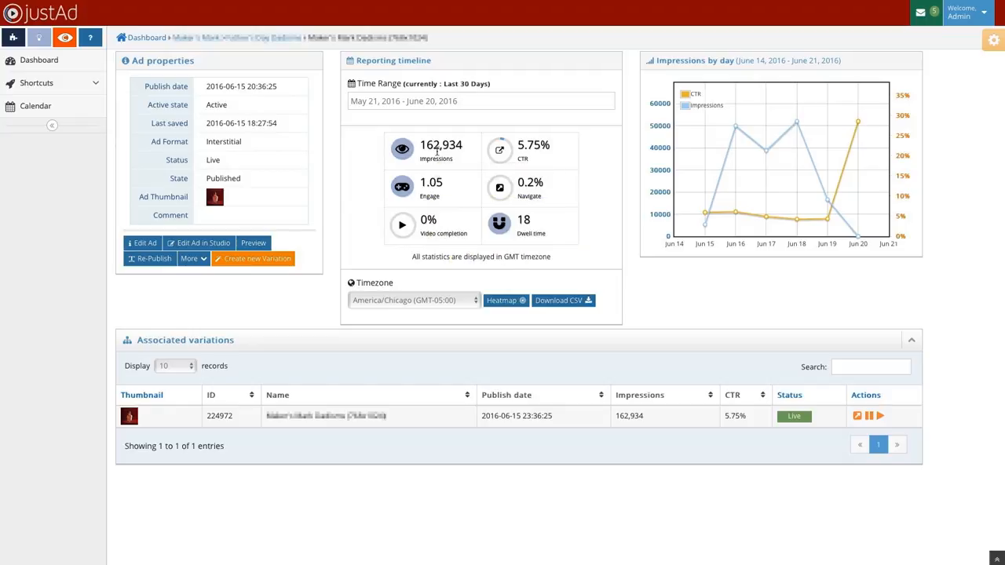
left_click(415, 106)
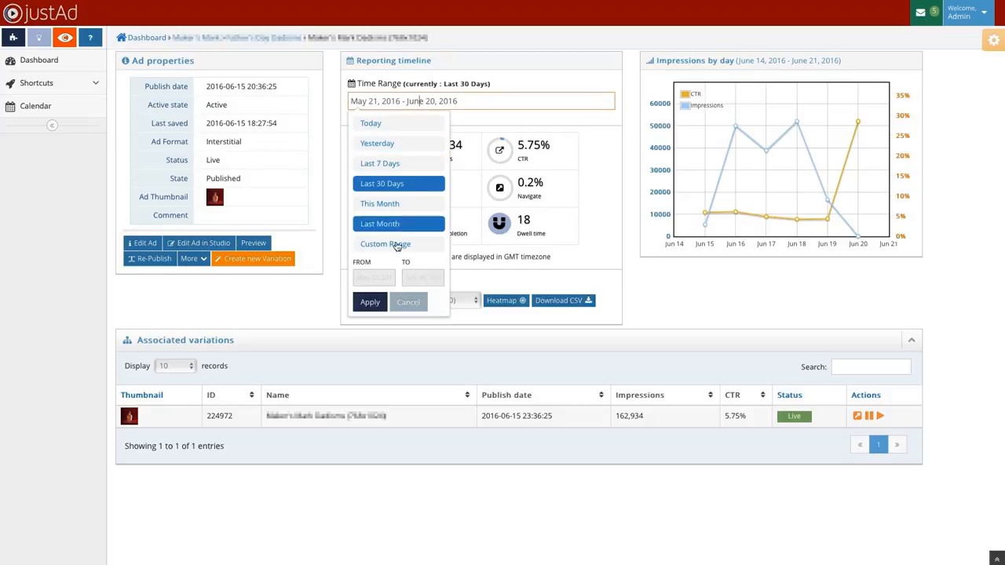
left_click(335, 295)
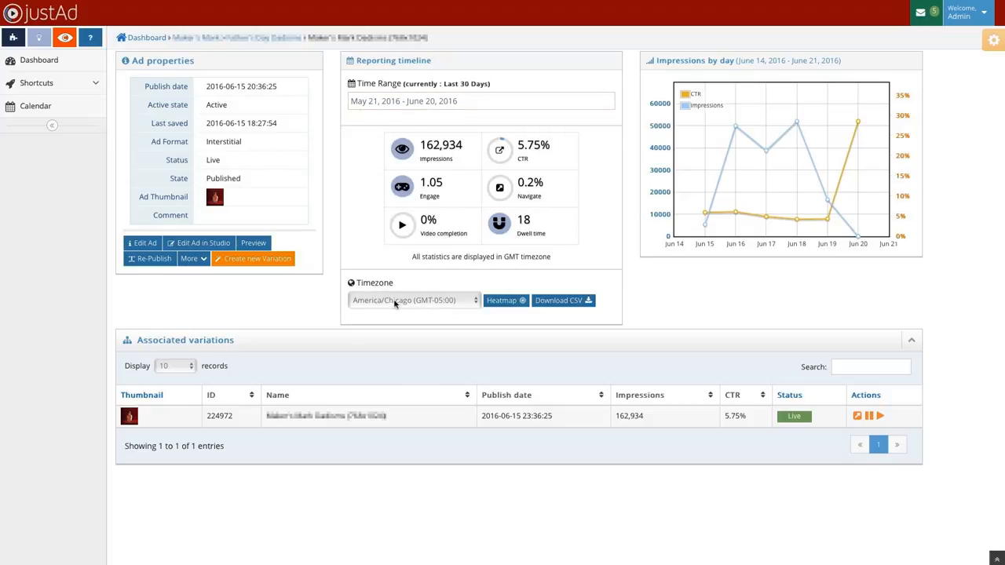
left_click(479, 303)
left_click(479, 302)
- Open the ad's heatmap in a new tab and review its summary metrics and Stage 1 intro page
left_click(507, 306)
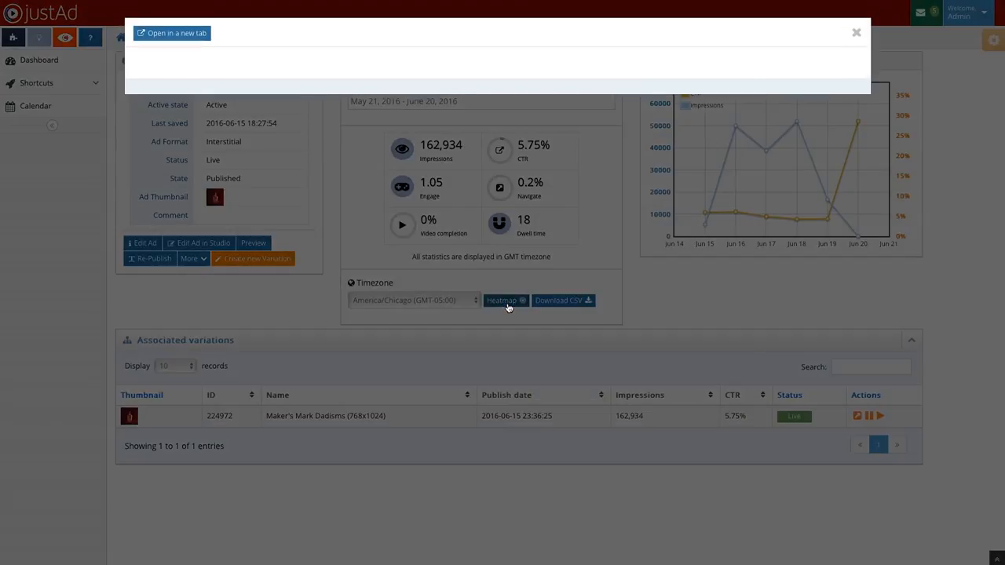
left_click(201, 35)
scroll(156, 123, "down", 5)
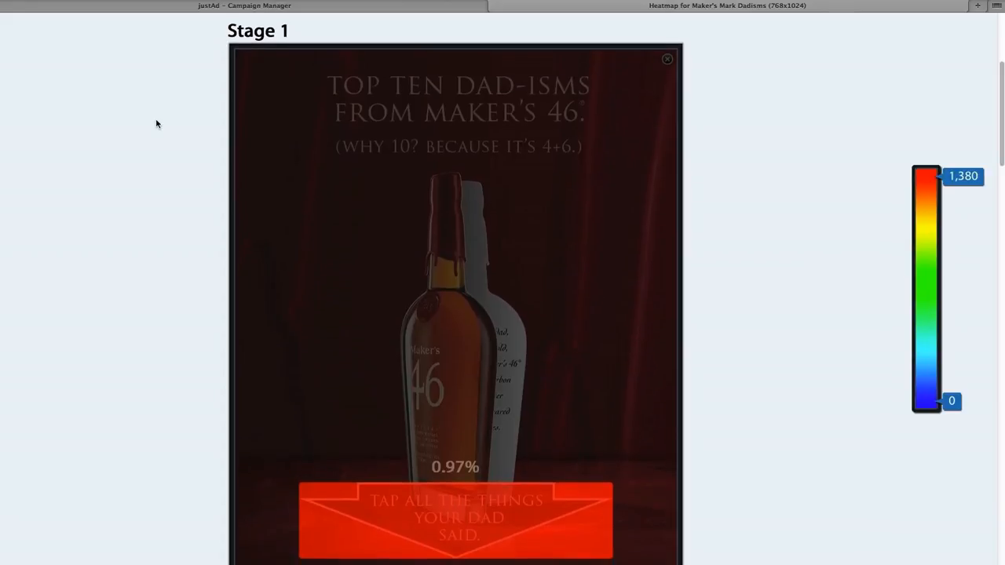
scroll(156, 124, "up", 5)
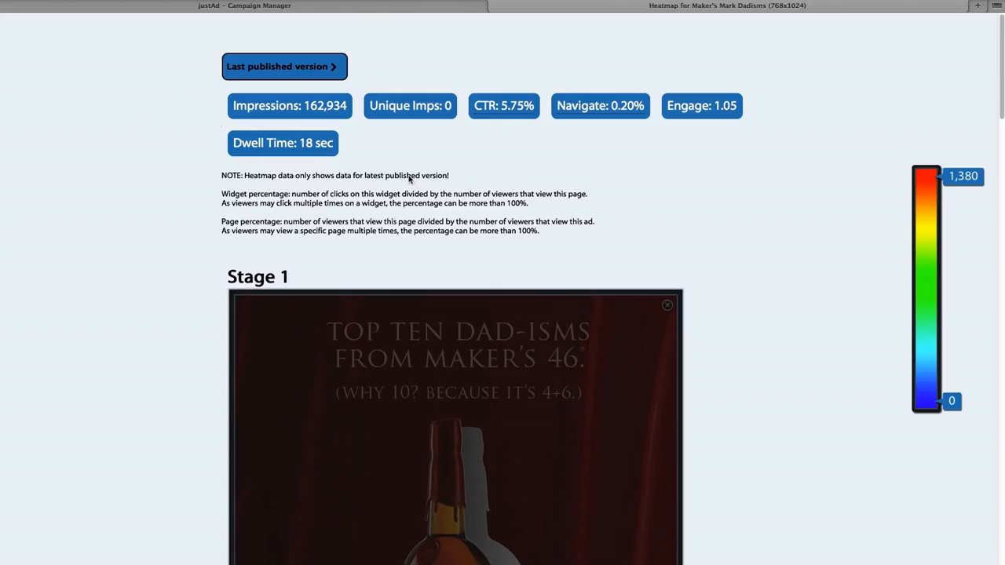
- Examine the tap percentages on the heatmap's dad-quotes page and view that page's widgets list
scroll(409, 179, "down", 10)
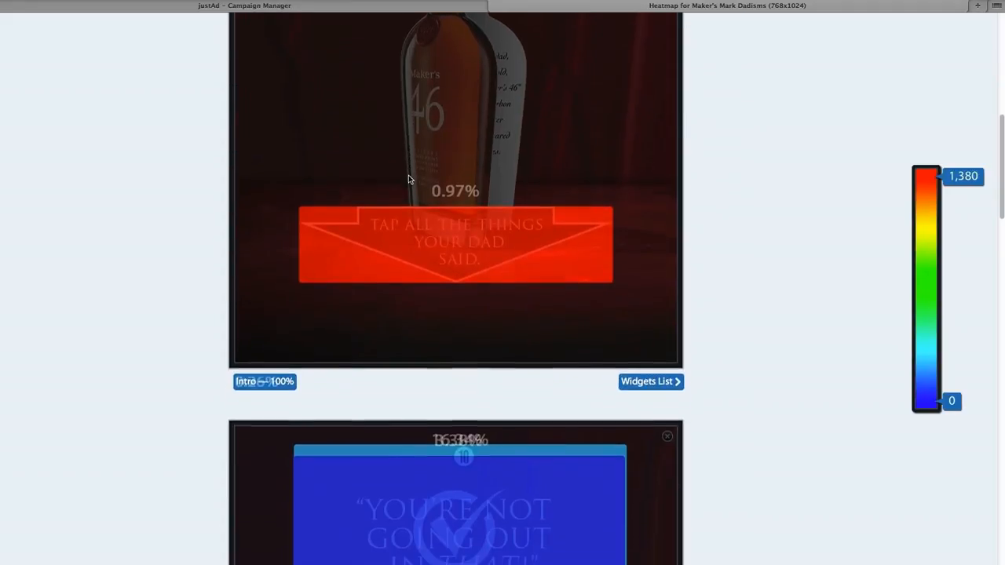
scroll(409, 179, "down", 8)
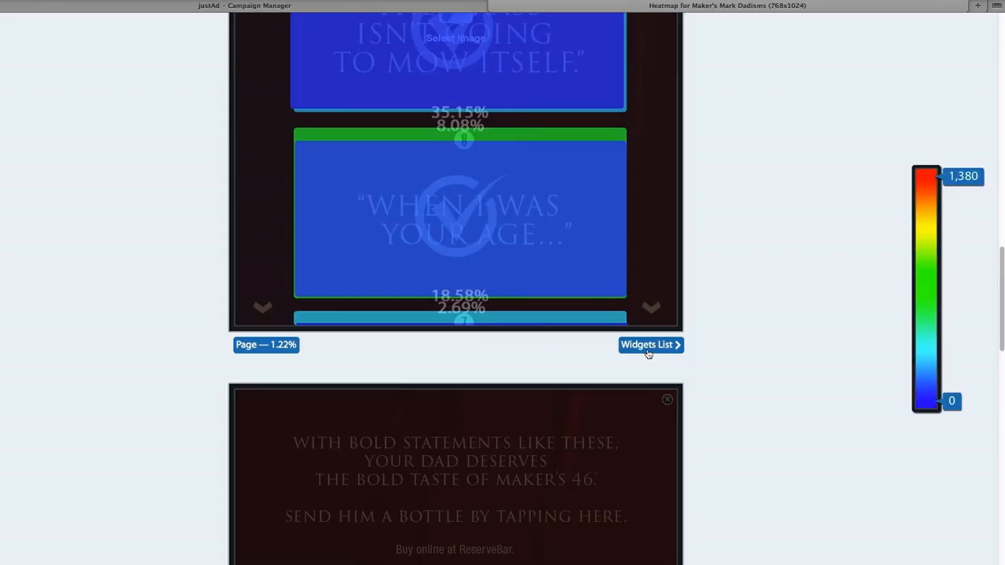
left_click(651, 346)
left_click(719, 322)
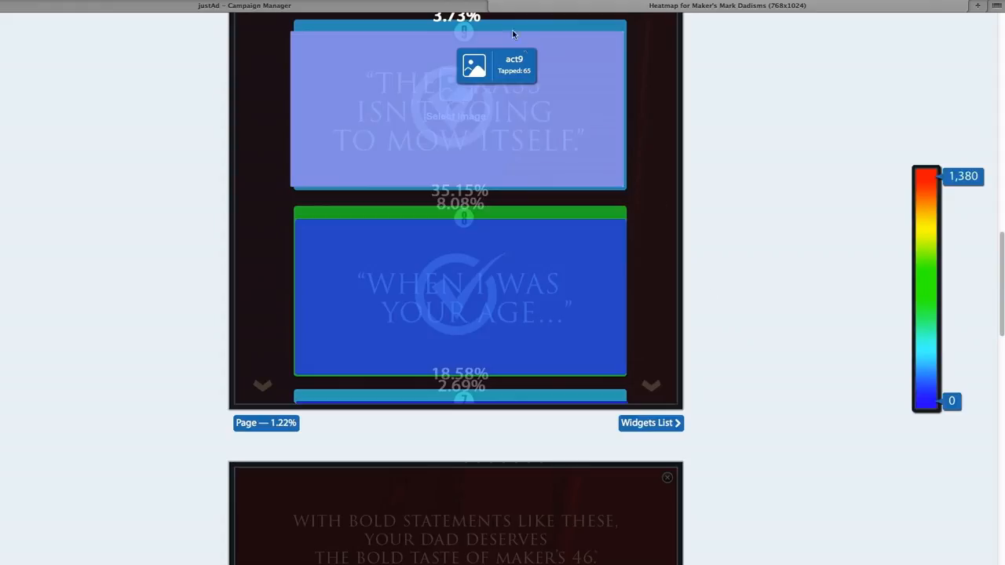
- Close the heatmap tab and its pop-up, and download the ad's statistics as CSV
left_click(494, 7)
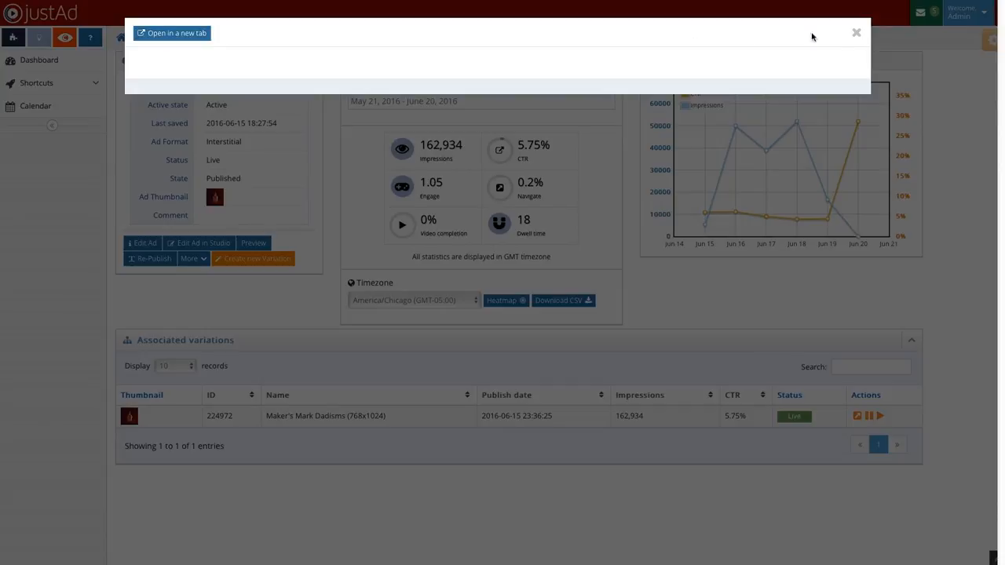
left_click(856, 33)
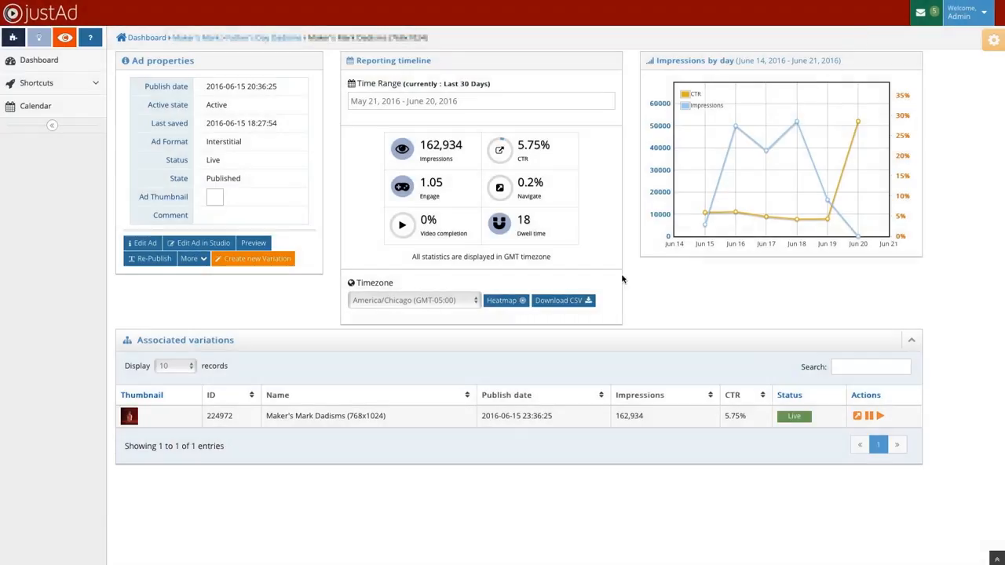
left_click(582, 306)
left_click(560, 318)
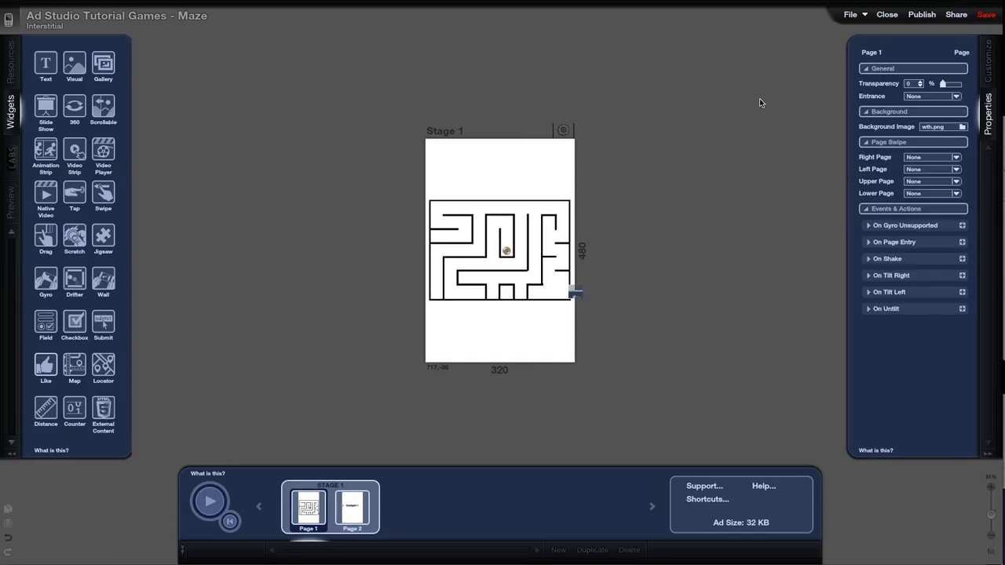
- Add an Internal Tracker action to the On Collision event of the wall at the maze's exit and select the tracker's name
left_click(575, 293)
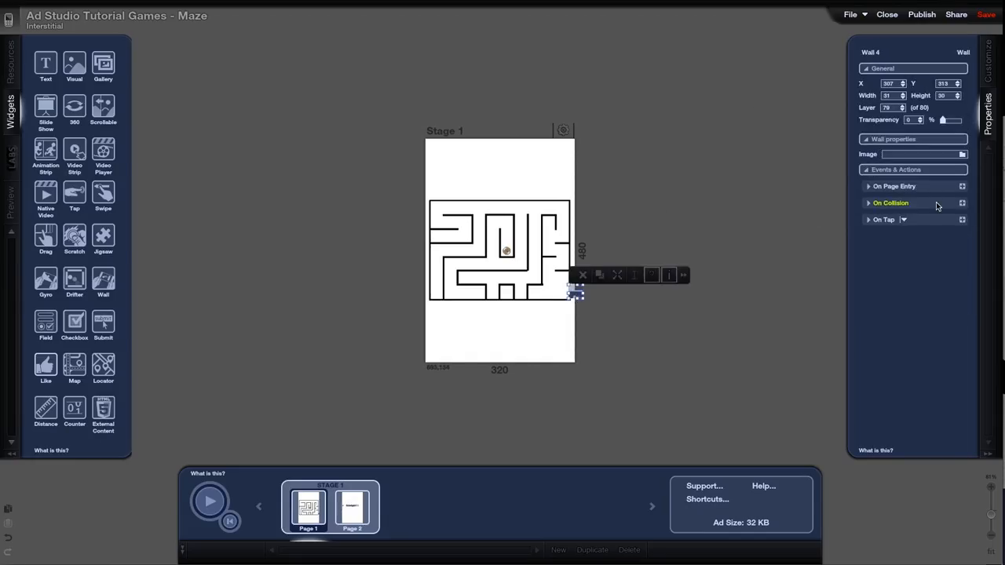
left_click(962, 203)
left_click(917, 238)
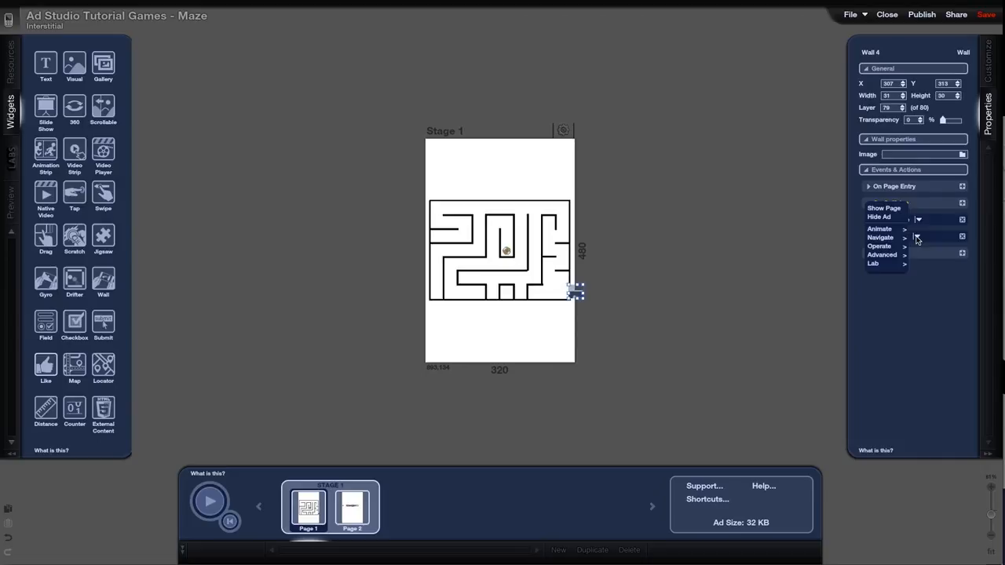
mouse_move(888, 260)
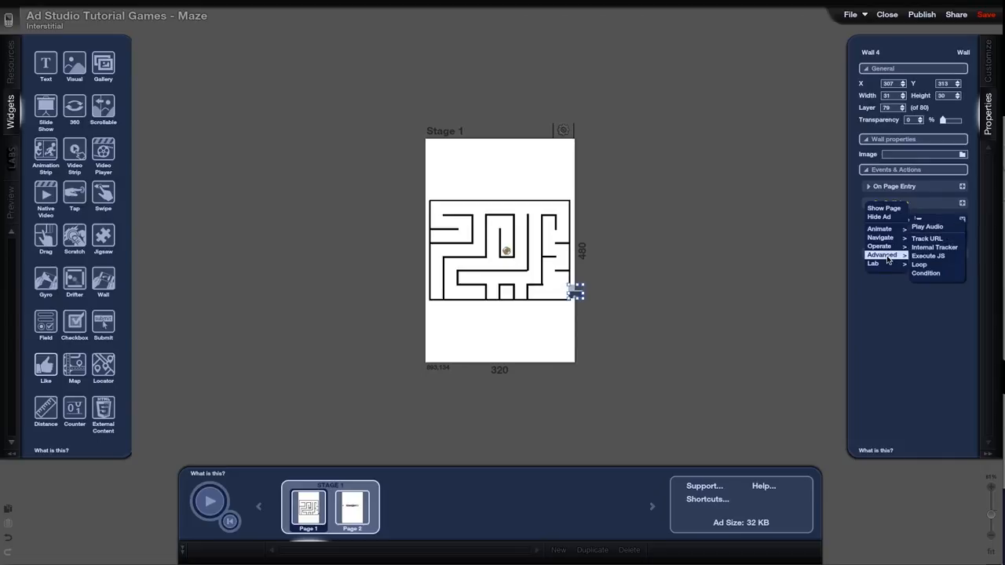
left_click(952, 248)
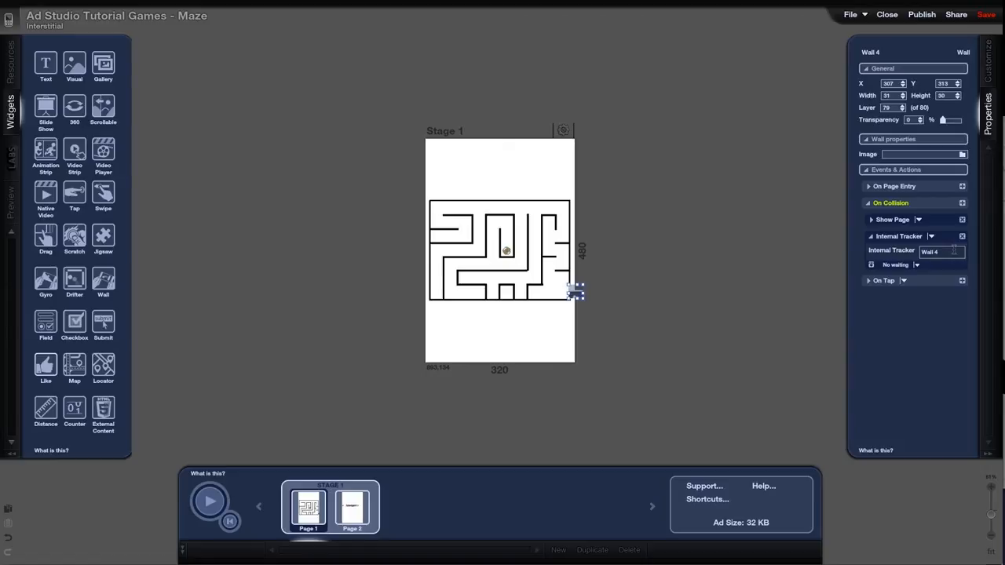
left_click_drag(953, 250, 917, 252)
- Add a Track URL action to the exit wall's On Collision event and open its URL for editing
left_click(962, 202)
left_click(916, 281)
mouse_move(892, 300)
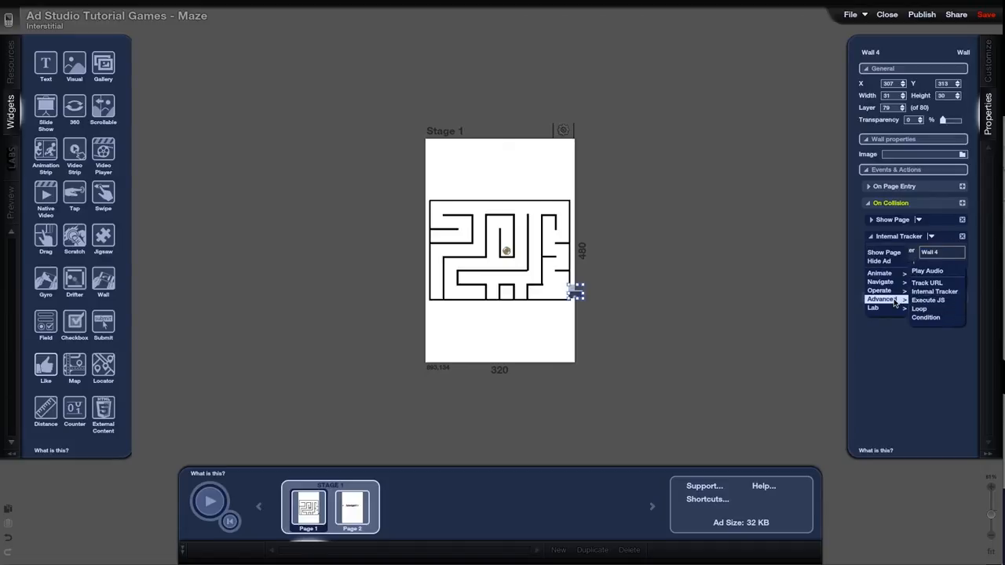
left_click(932, 286)
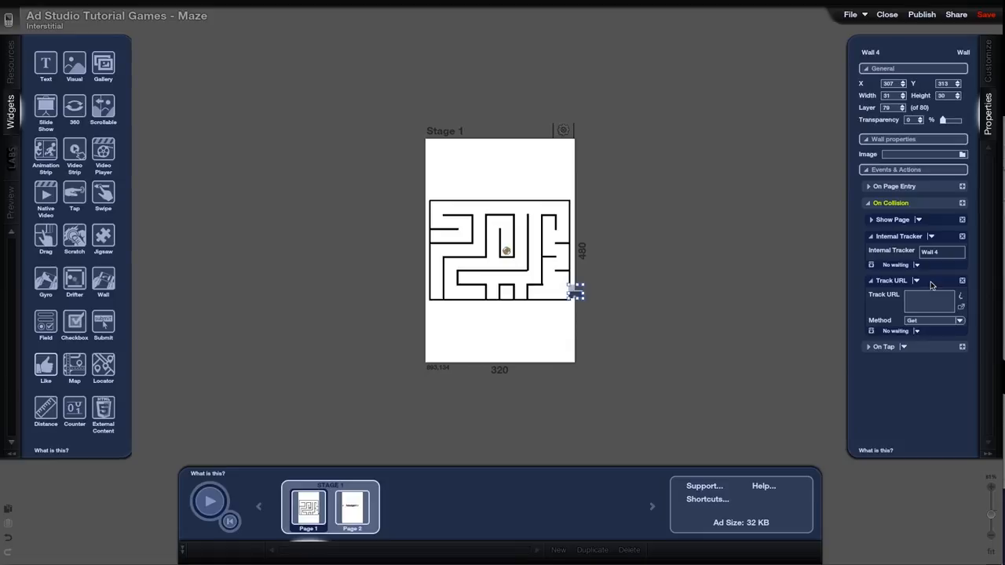
left_click(920, 301)
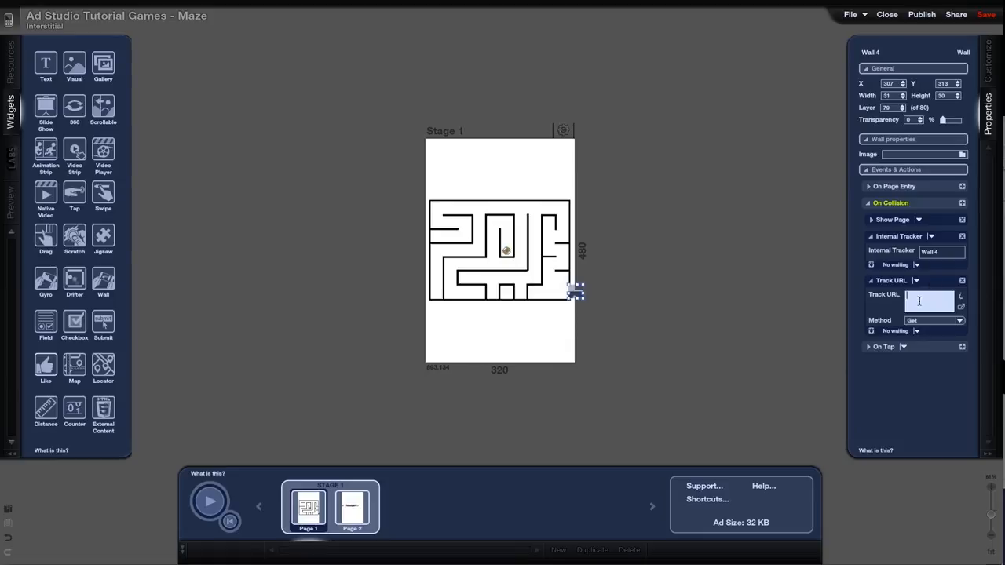